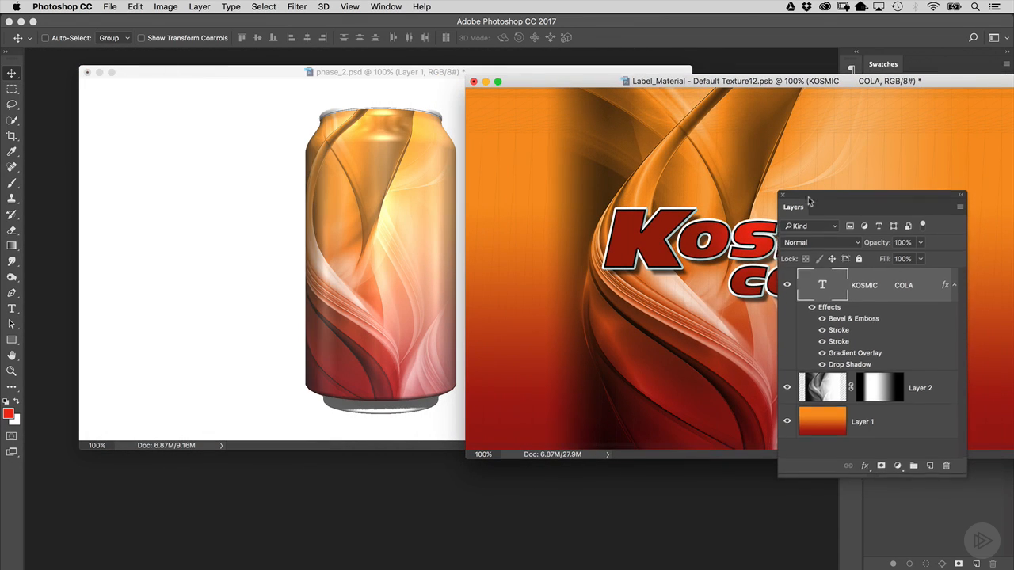
# - Save the label document so its KOSMIC COLA logo is applied to the soda can's label
pyautogui.moveTo(800, 190); pyautogui.dragTo(689, 478)
pyautogui.moveTo(573, 84); pyautogui.dragTo(648, 100)
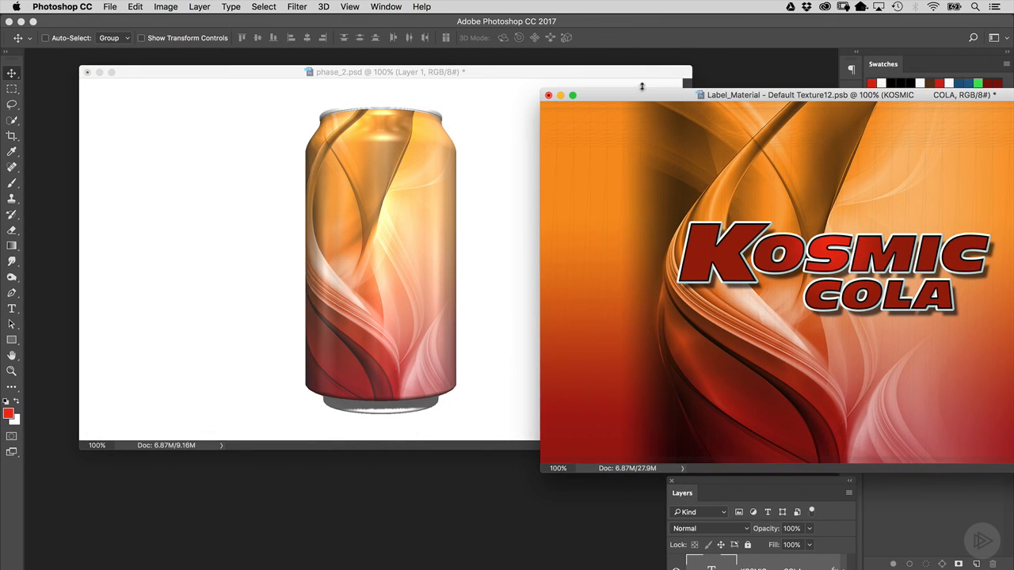
pyautogui.press('super+s')
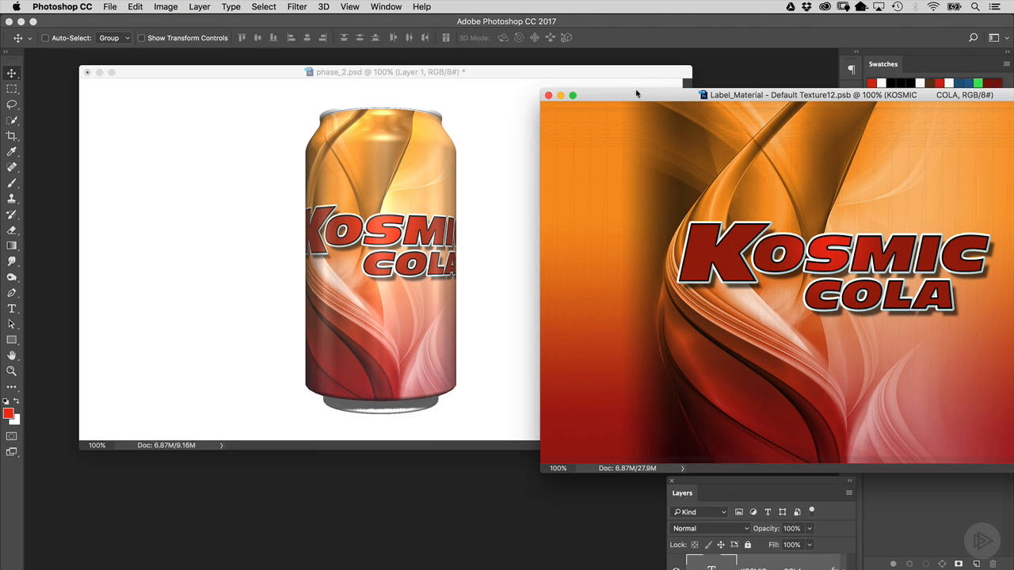
# - Rotate the KOSMIC COLA text 90 degrees with Free Transform and move it toward the label's left side
pyautogui.moveTo(536, 76)
pyautogui.mouseDown()
pyautogui.moveTo(357, 92)
pyautogui.moveTo(525, 88)
pyautogui.mouseUp()
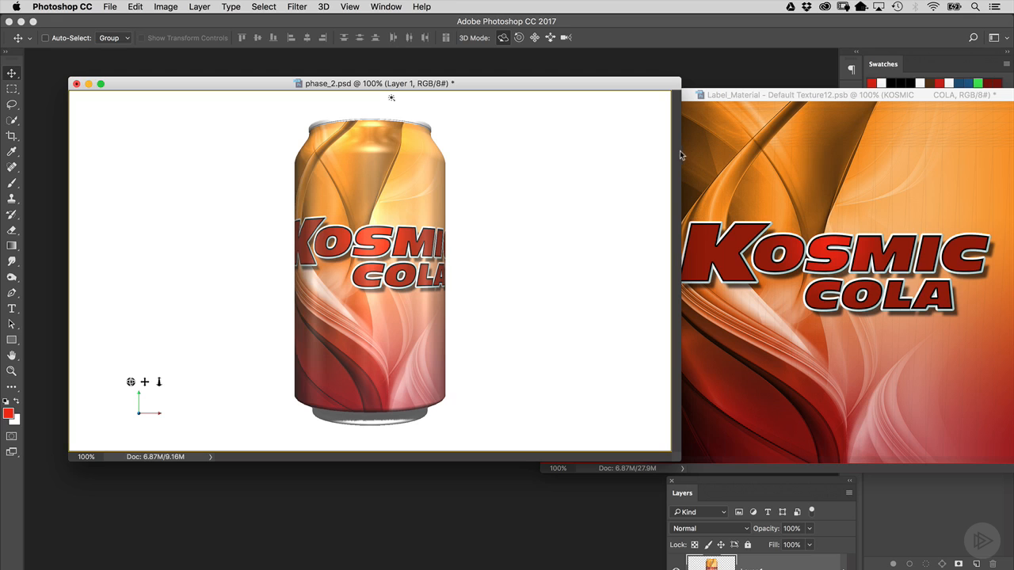
pyautogui.moveTo(680, 151); pyautogui.dragTo(363, 165)
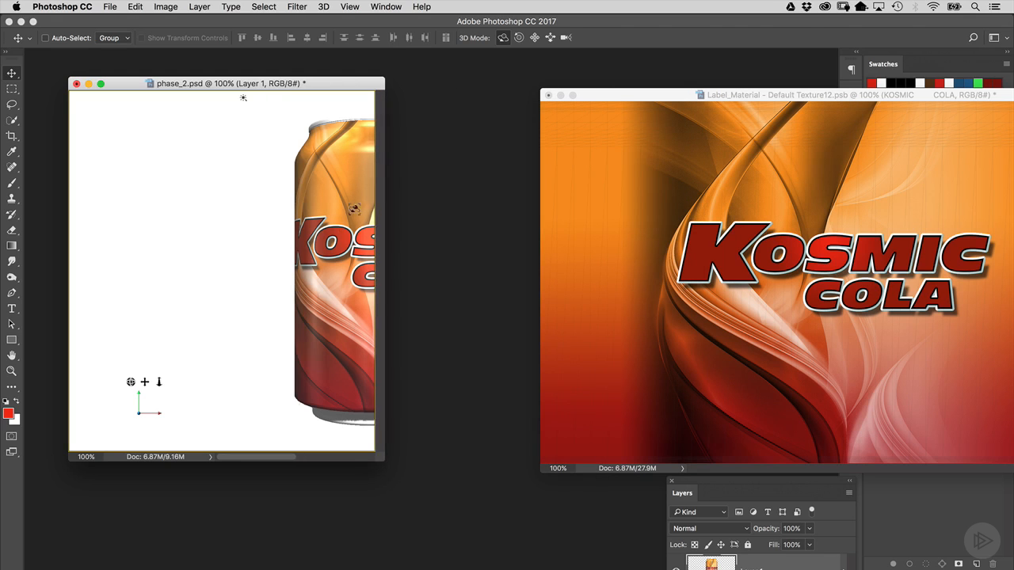
pyautogui.moveTo(343, 233); pyautogui.dragTo(212, 226)
pyautogui.moveTo(609, 94); pyautogui.dragTo(400, 87)
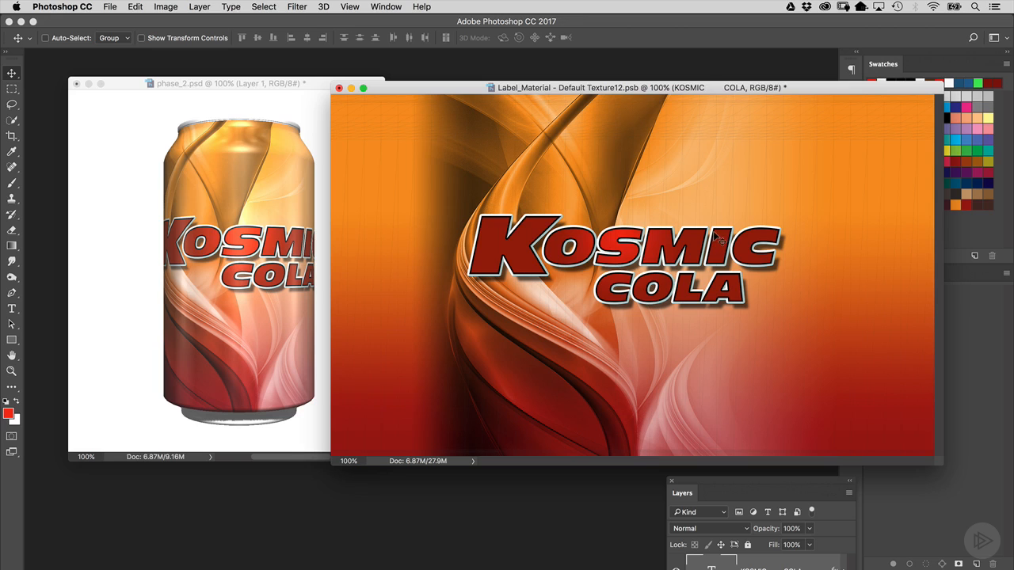
pyautogui.press('super')
pyautogui.press('super+t')
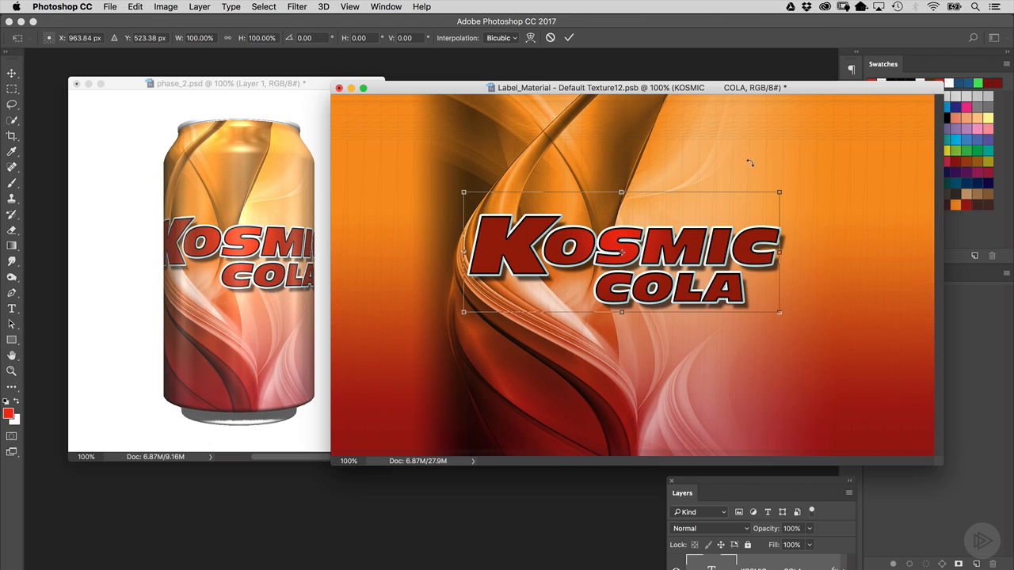
pyautogui.moveTo(749, 162); pyautogui.dragTo(675, 323)
pyautogui.moveTo(661, 272); pyautogui.dragTo(573, 332)
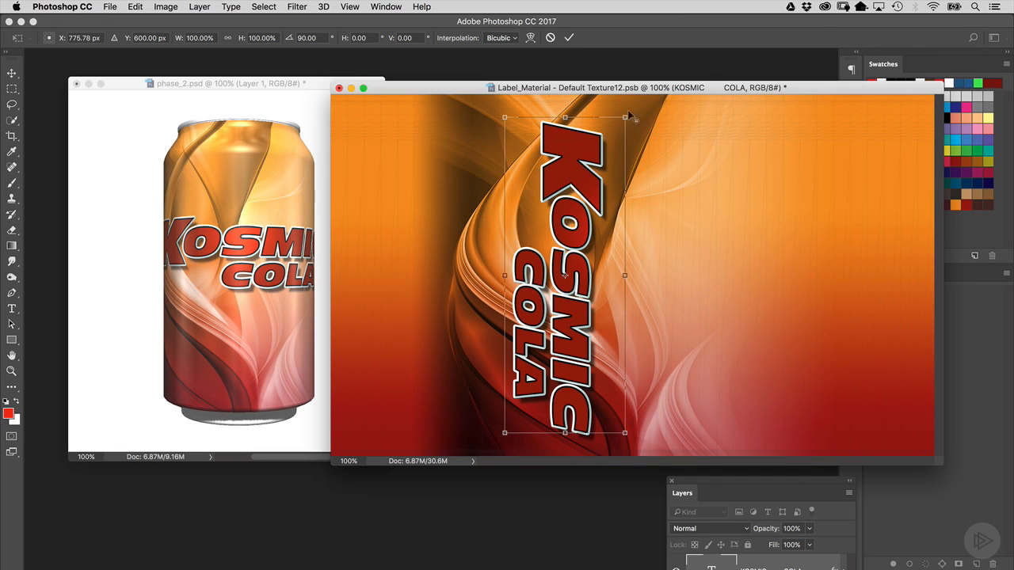
# - Scale the rotated text down to about 92% and reposition it slightly
pyautogui.moveTo(625, 118)
pyautogui.mouseDown()
pyautogui.moveTo(602, 132)
pyautogui.moveTo(579, 127)
pyautogui.moveTo(606, 123)
pyautogui.mouseUp()
pyautogui.moveTo(552, 216); pyautogui.dragTo(548, 222)
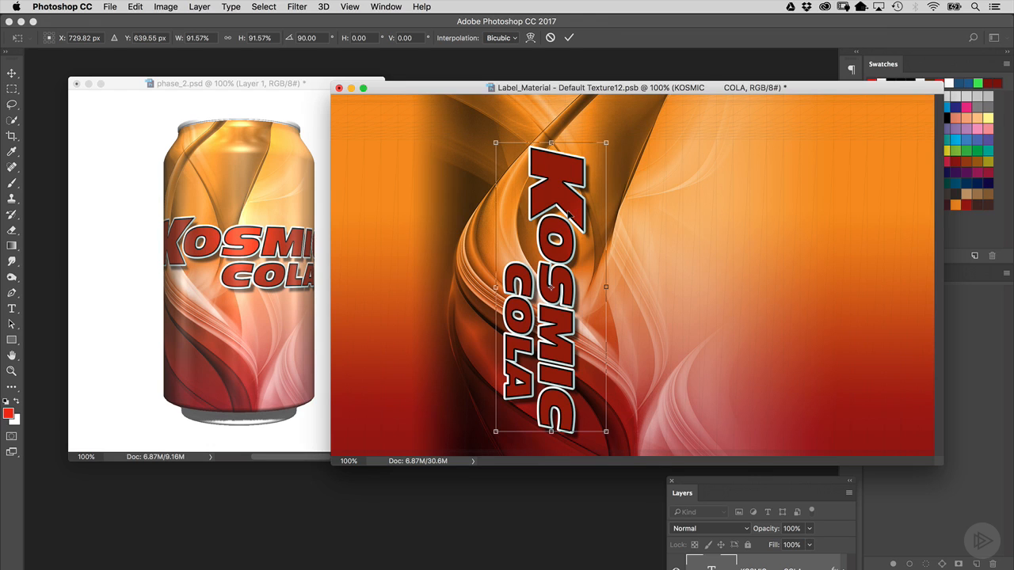
pyautogui.moveTo(570, 214); pyautogui.dragTo(570, 214)
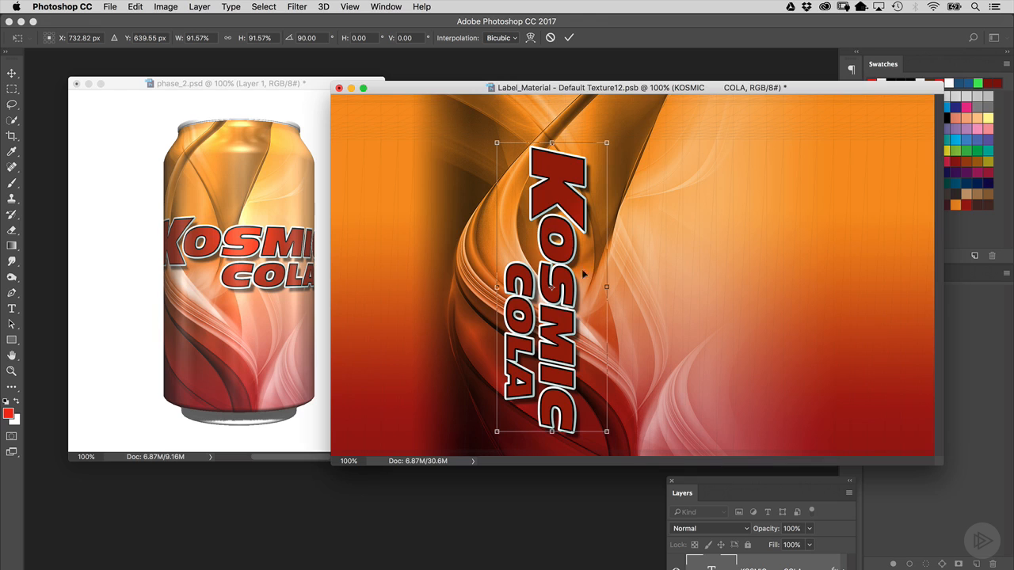
# - Skew the text by sliding its top edge left, about -7.7 degrees horizontally
pyautogui.rightClick(548, 190)
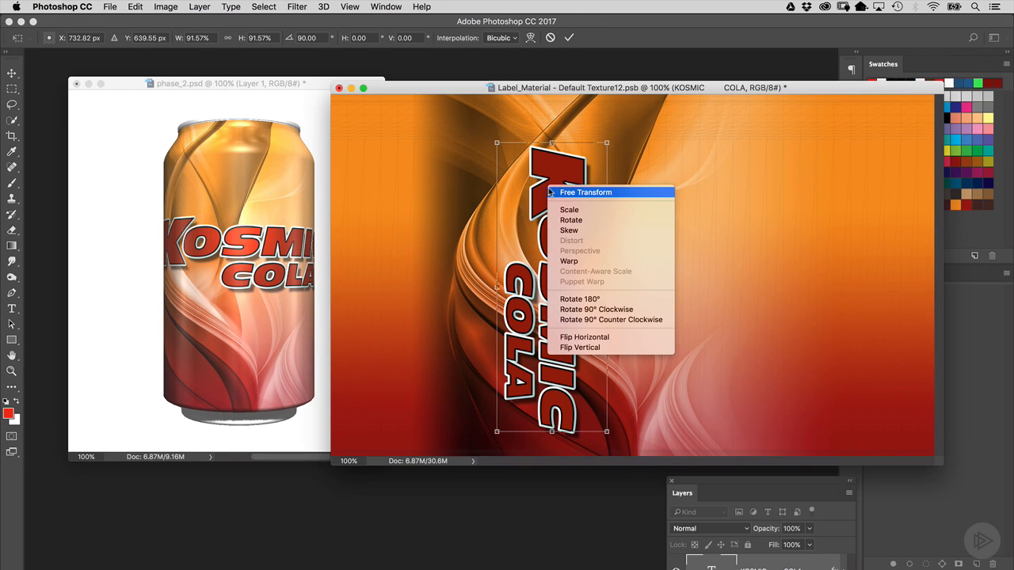
pyautogui.click(596, 229)
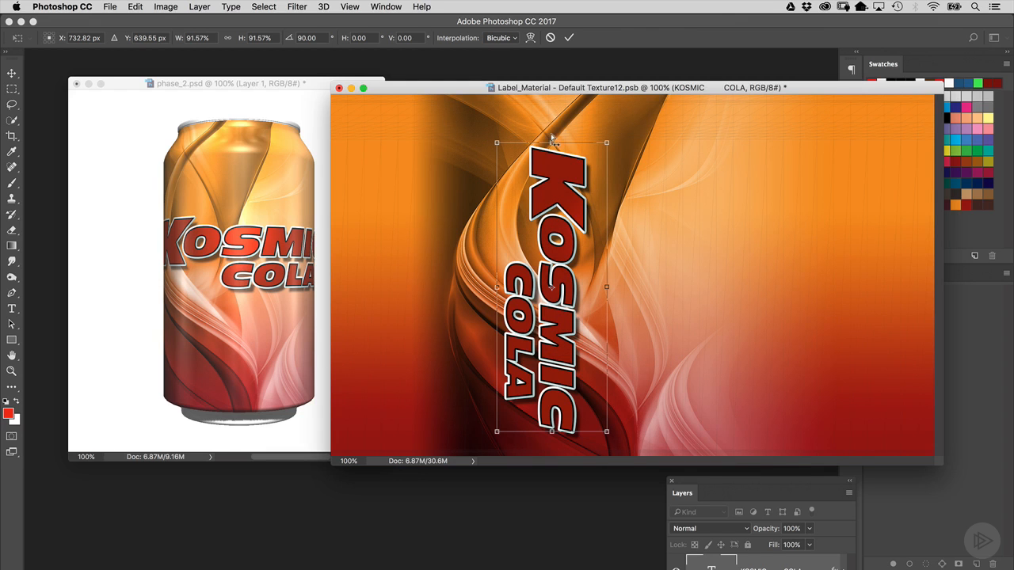
pyautogui.press('super+plus')
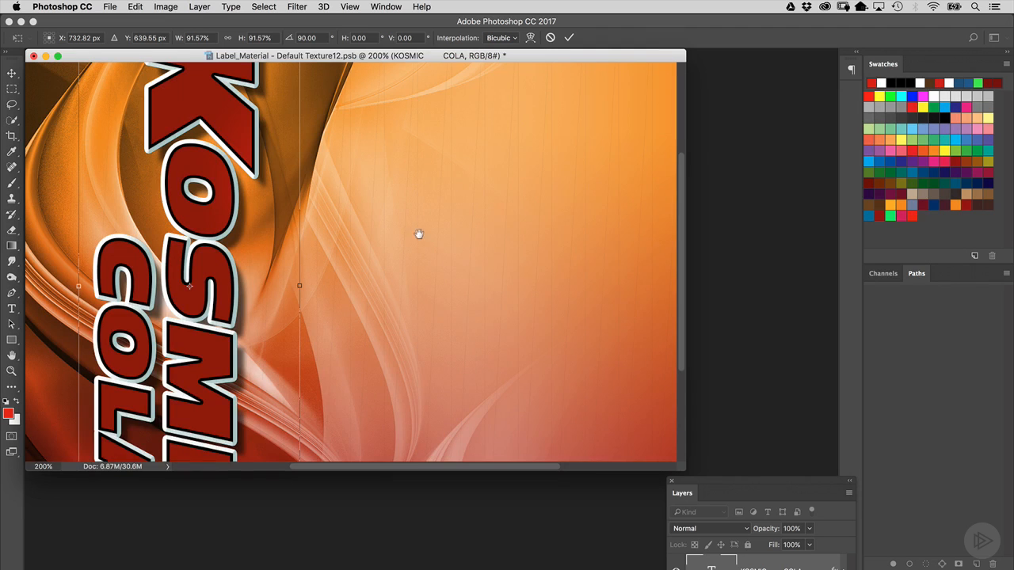
pyautogui.scroll(5, 416, 233)
pyautogui.moveTo(681, 471); pyautogui.dragTo(879, 569)
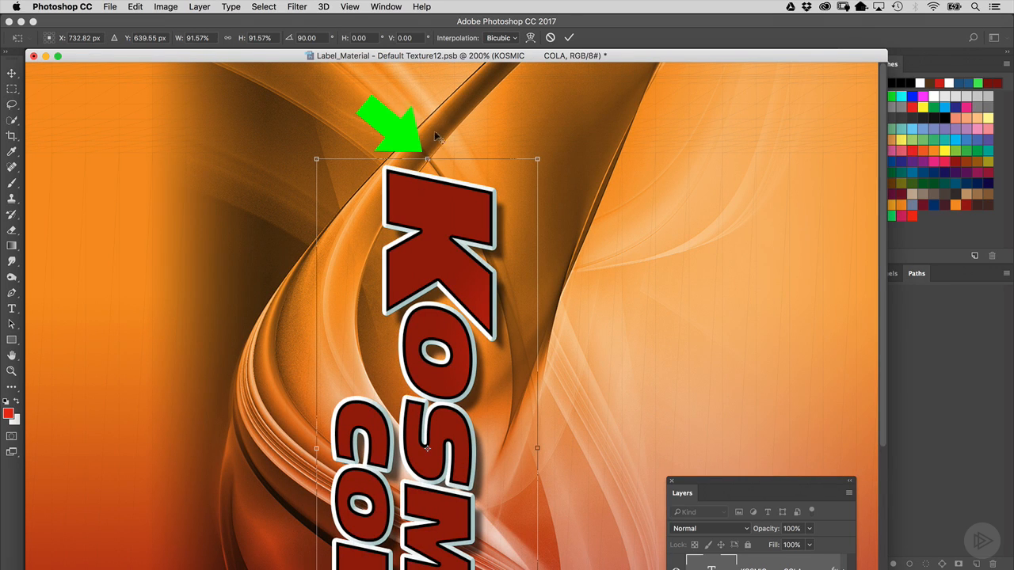
pyautogui.moveTo(425, 155); pyautogui.dragTo(387, 155)
pyautogui.press('super+minus')
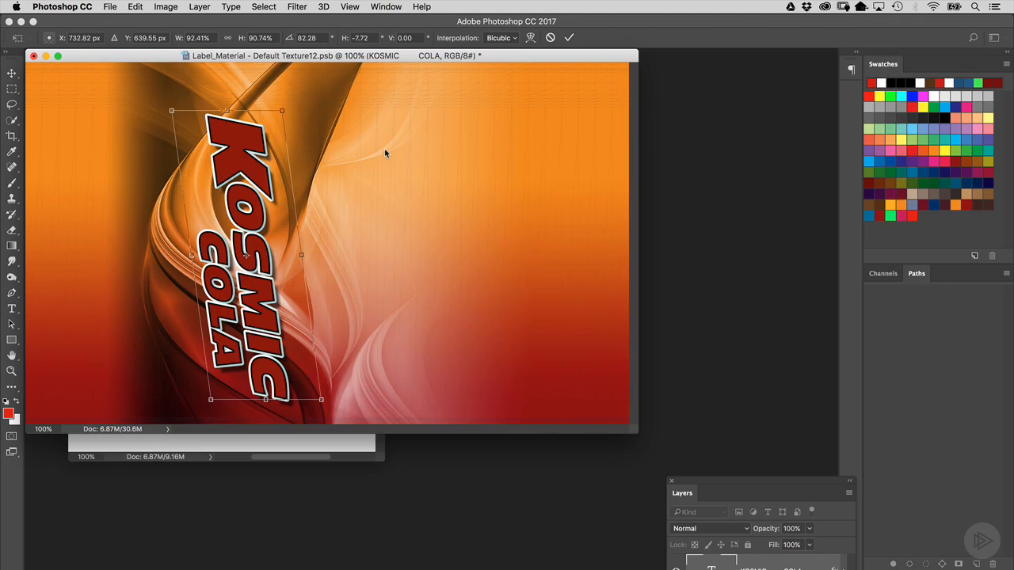
# - Stretch the text wider to about 111% with Free Transform and commit the transformation
pyautogui.moveTo(636, 432); pyautogui.dragTo(804, 476)
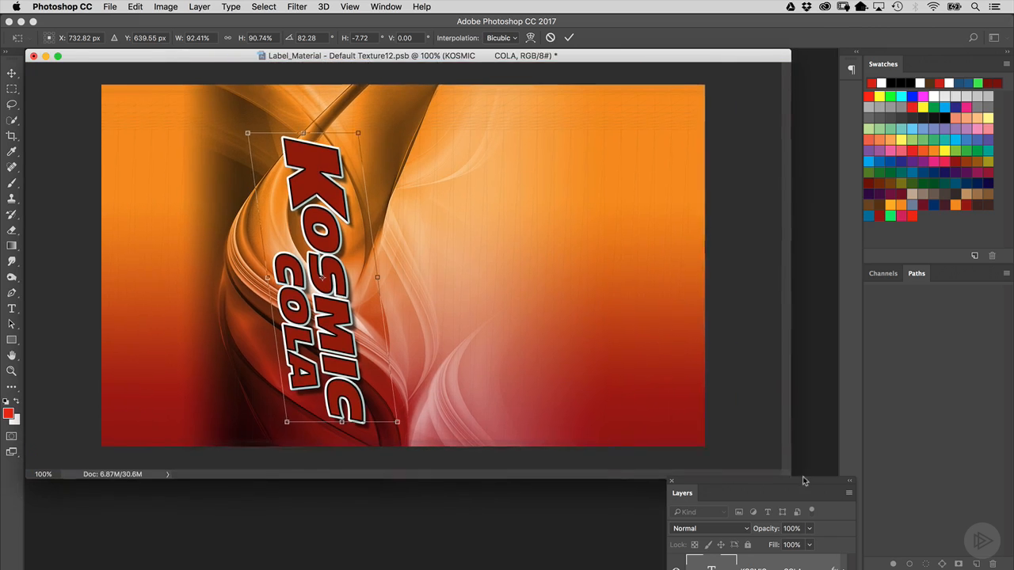
pyautogui.rightClick(335, 214)
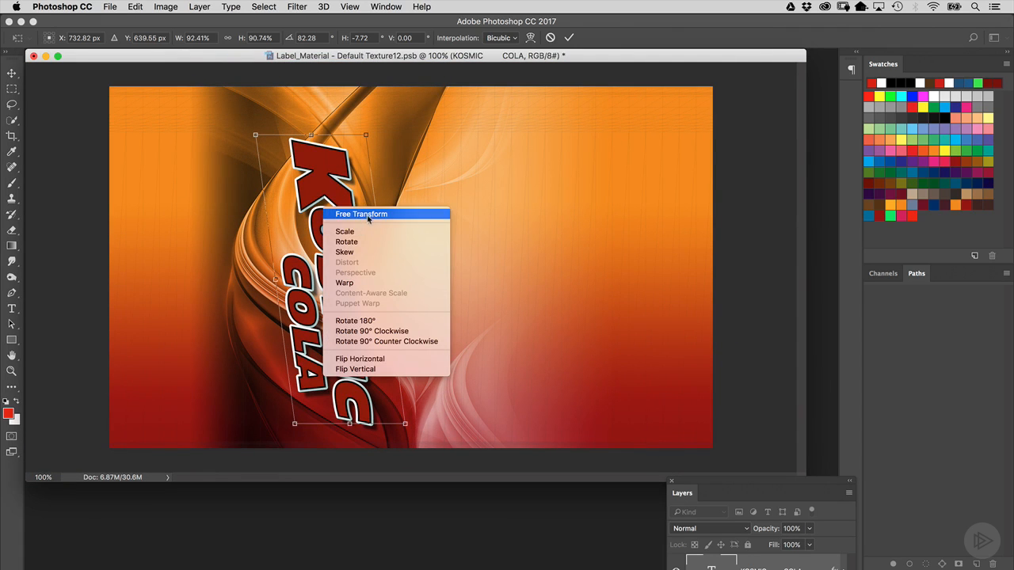
pyautogui.click(374, 215)
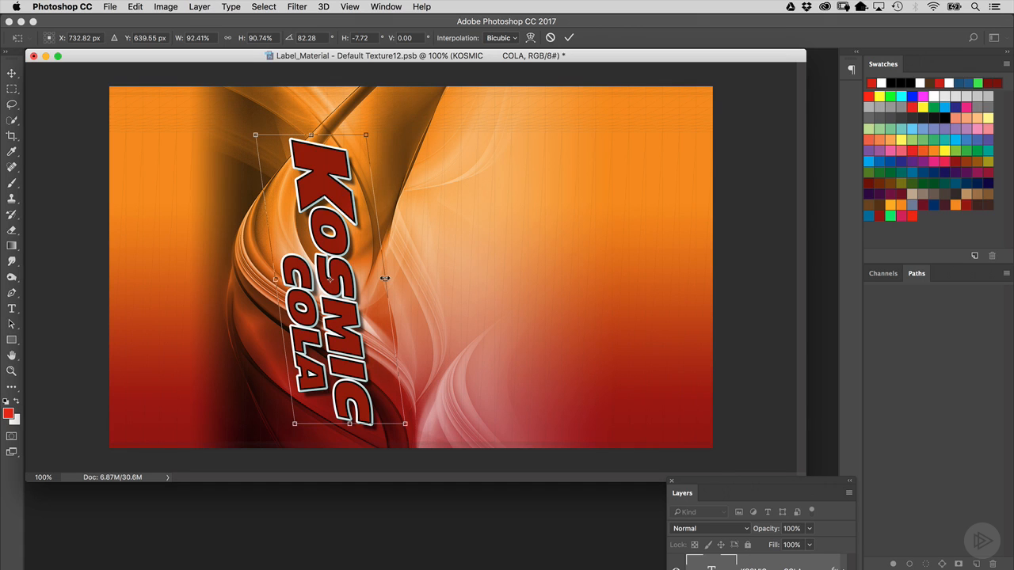
pyautogui.moveTo(384, 279); pyautogui.dragTo(398, 279)
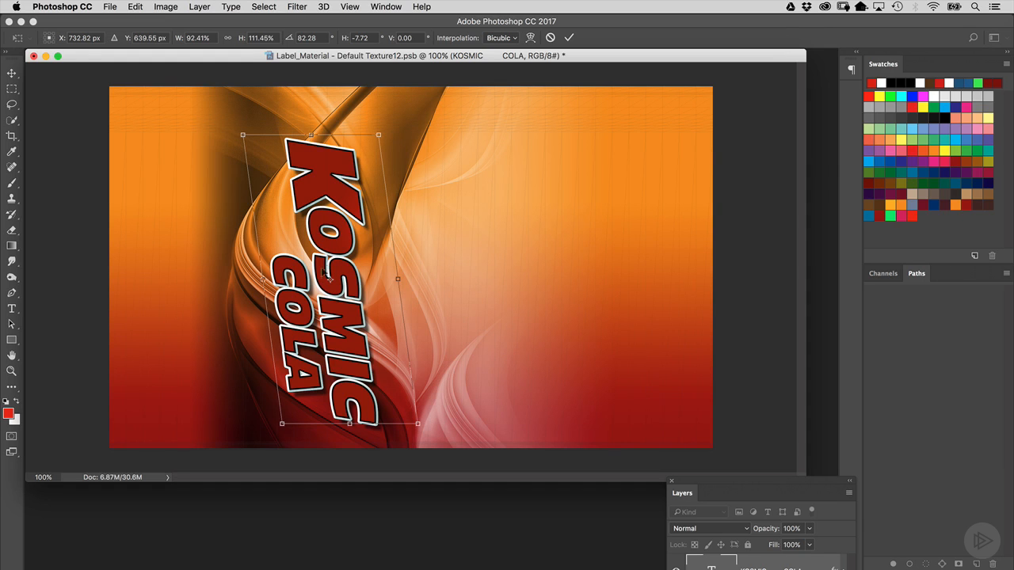
pyautogui.press('Return')
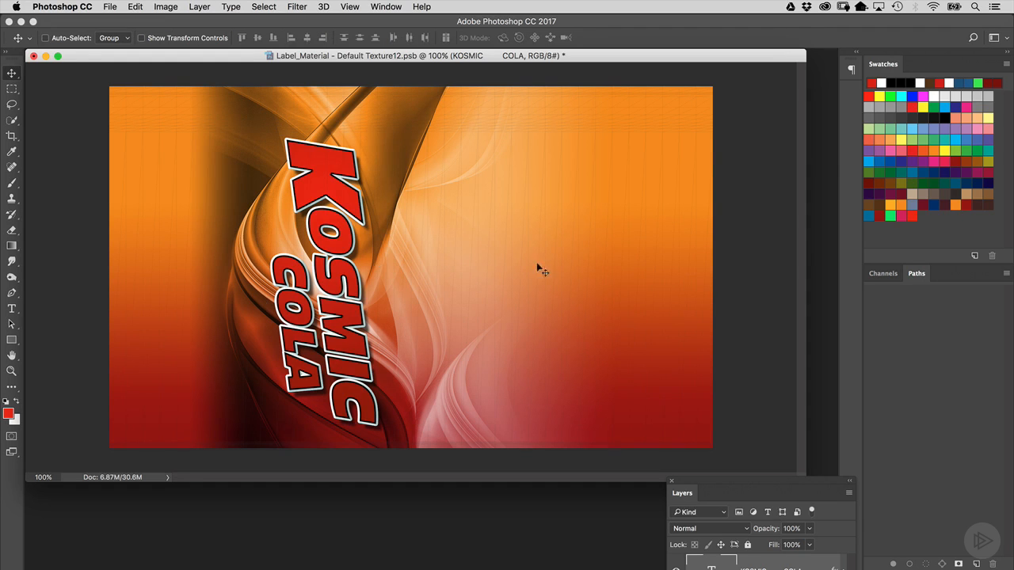
# - Save the label document to update the can
pyautogui.moveTo(344, 57); pyautogui.dragTo(683, 99)
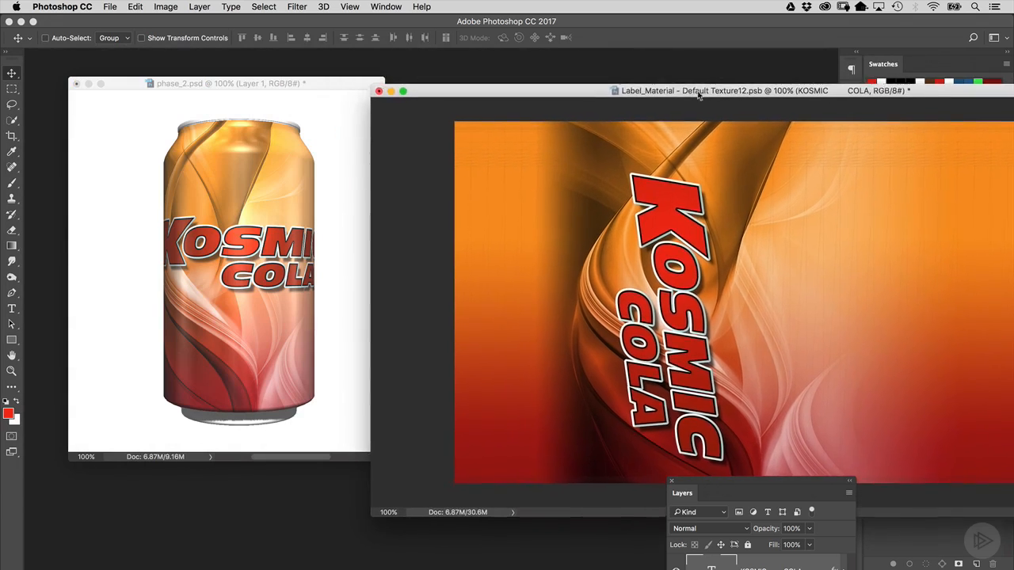
pyautogui.press('super+s')
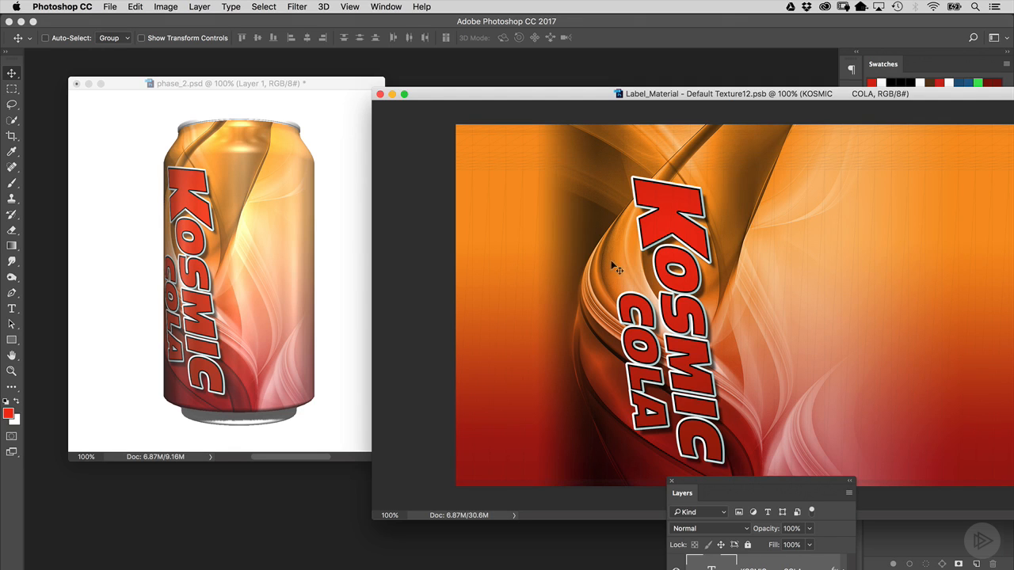
# - Nudge the logo text slightly up and to the right on the label
pyautogui.moveTo(573, 98); pyautogui.dragTo(418, 69)
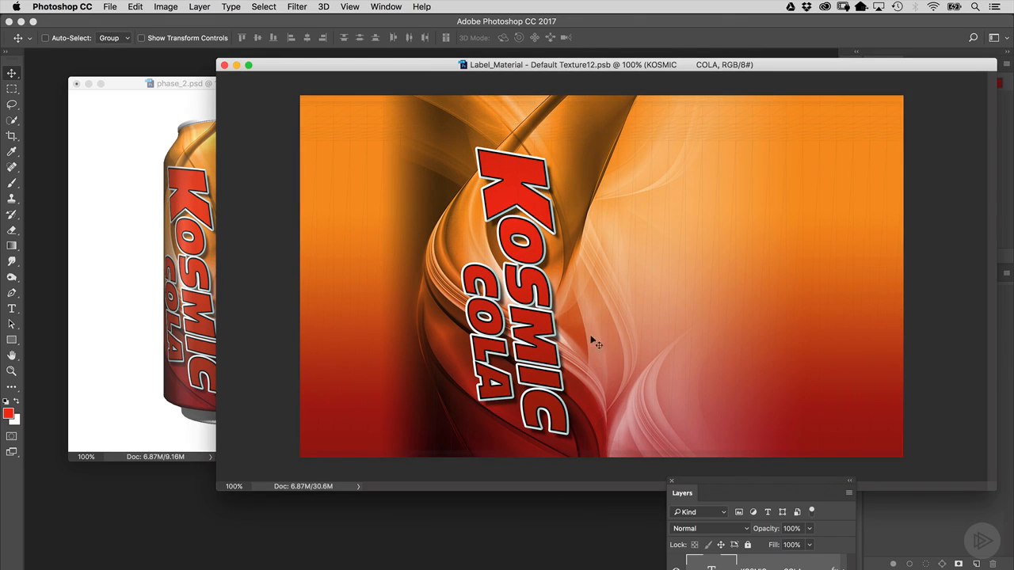
pyautogui.moveTo(545, 325); pyautogui.dragTo(557, 315)
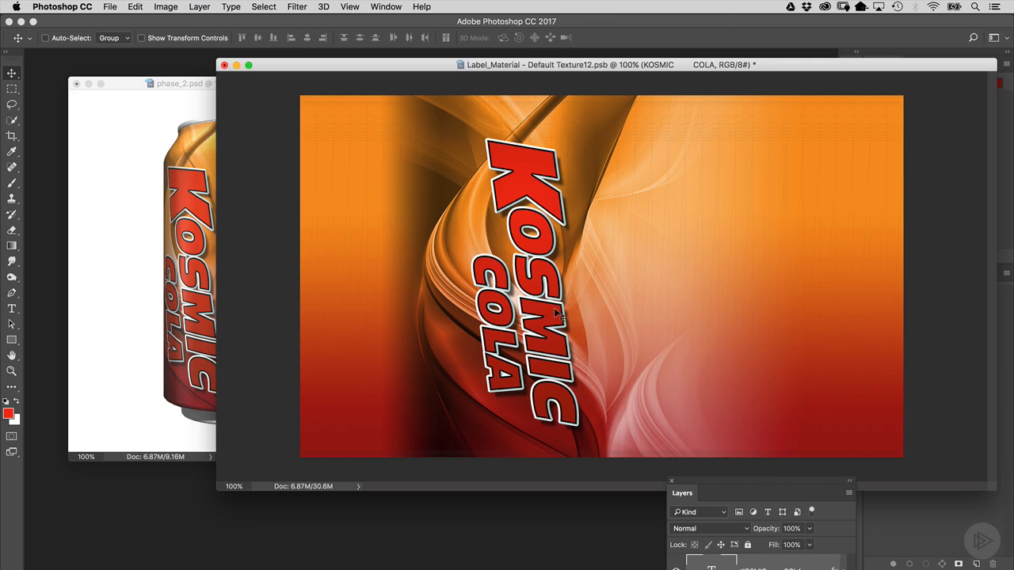
pyautogui.press('super+t')
pyautogui.moveTo(616, 423); pyautogui.dragTo(612, 415)
pyautogui.press('Return')
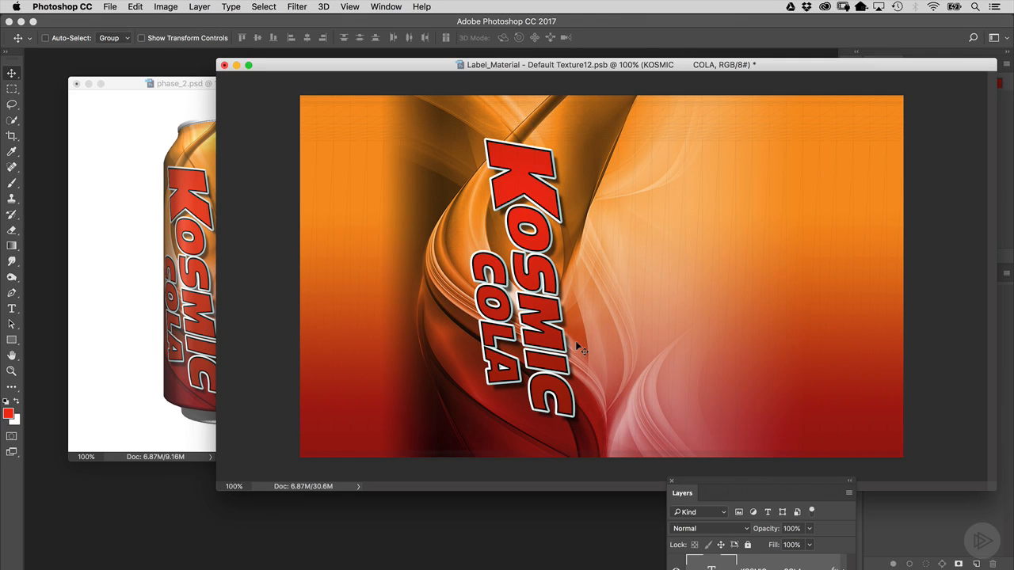
# - Move the text slightly down and left, then save the label document again
pyautogui.moveTo(566, 306); pyautogui.dragTo(543, 318)
pyautogui.moveTo(436, 67); pyautogui.dragTo(550, 83)
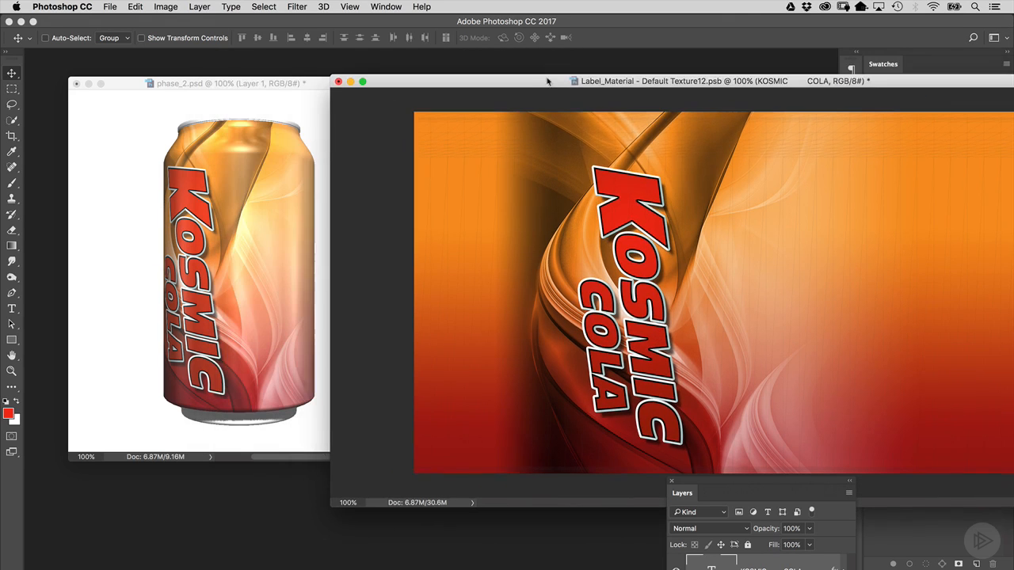
pyautogui.press('super+s')
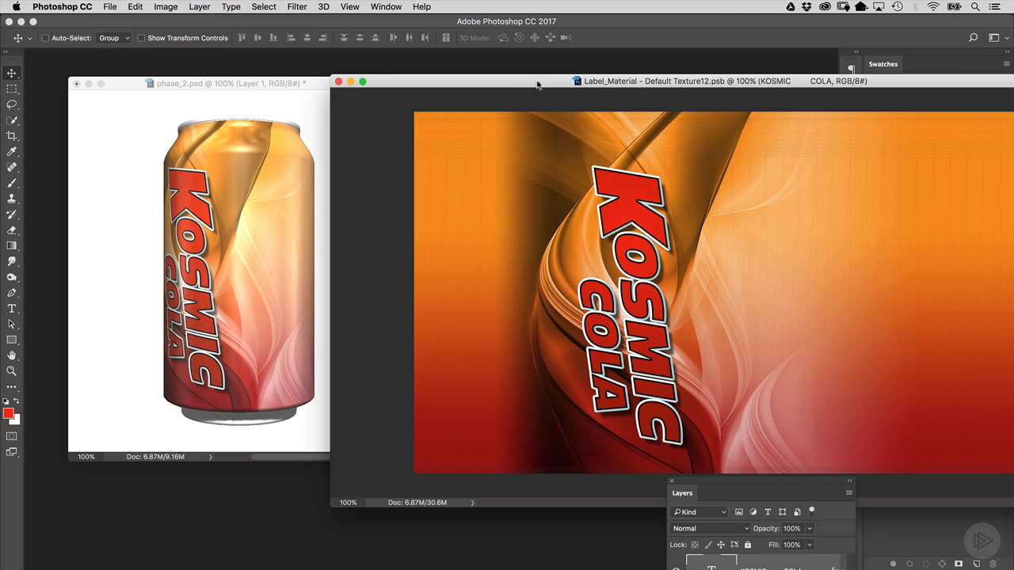
# - Open the text layer's Layer Style and set the second Stroke's size to 5 px
pyautogui.moveTo(536, 82); pyautogui.dragTo(372, 68)
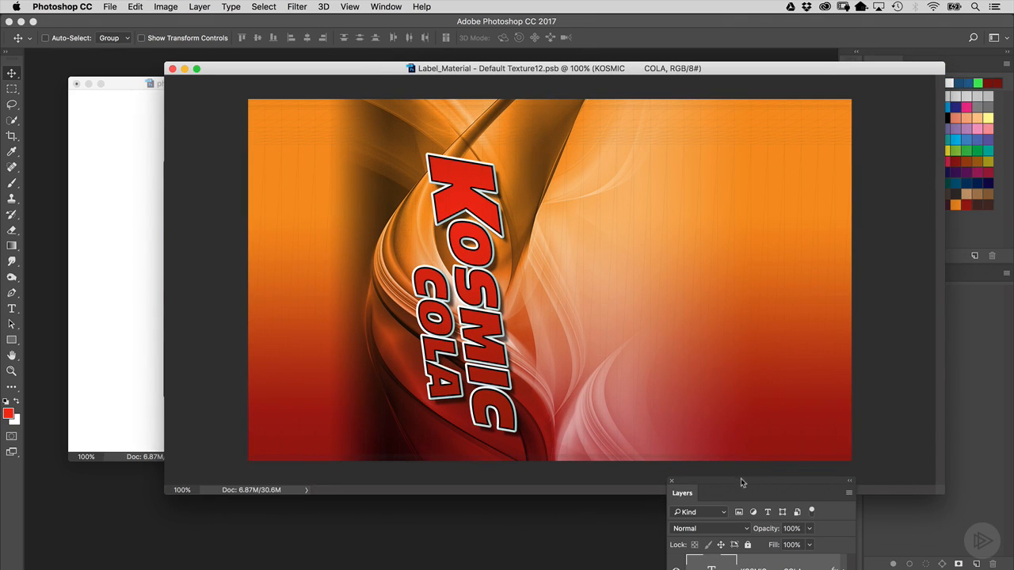
pyautogui.moveTo(740, 478); pyautogui.dragTo(703, 179)
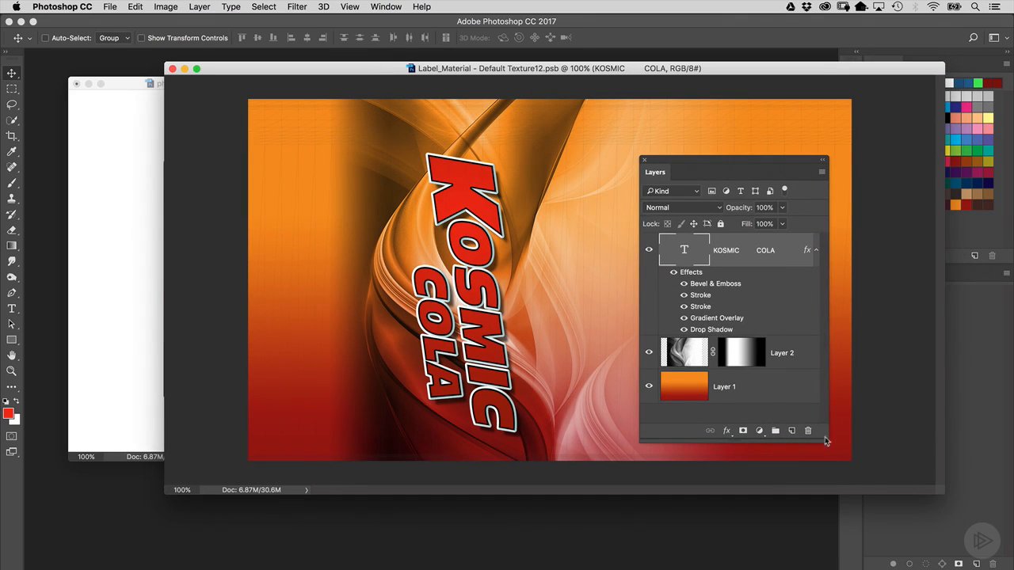
pyautogui.moveTo(825, 437); pyautogui.dragTo(827, 466)
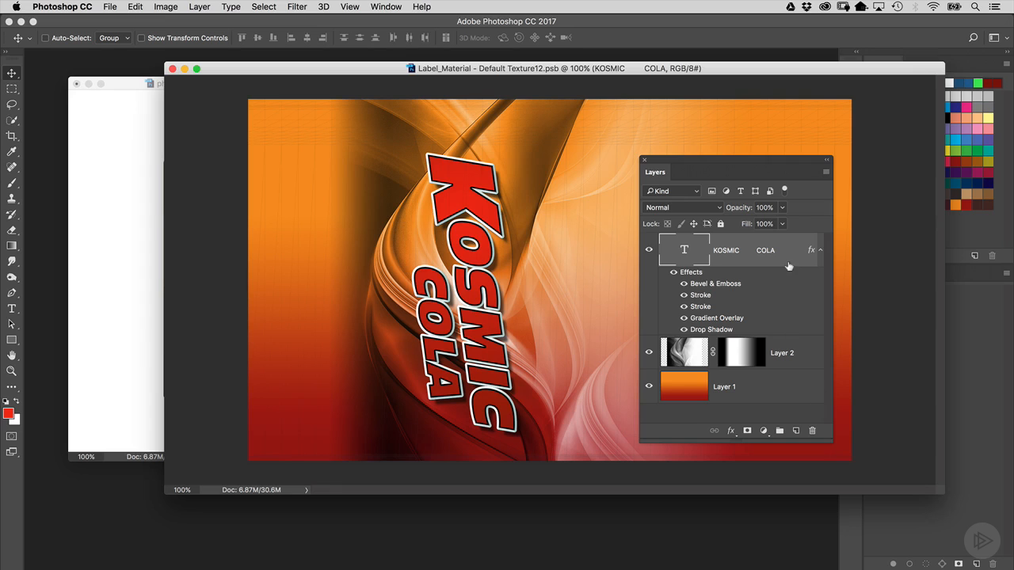
pyautogui.press('super+equal')
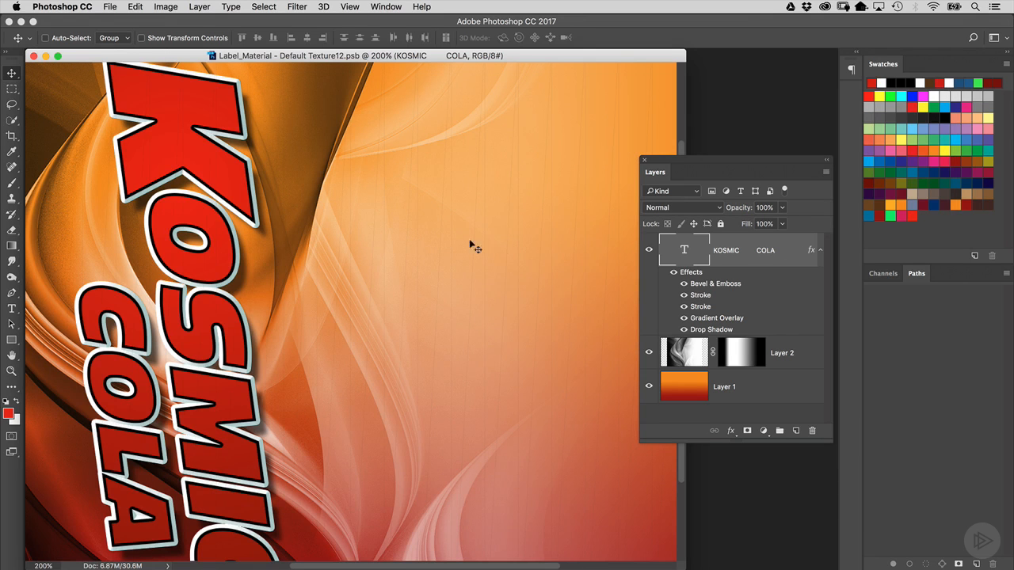
pyautogui.moveTo(742, 169); pyautogui.dragTo(482, 124)
pyautogui.doubleClick(550, 204)
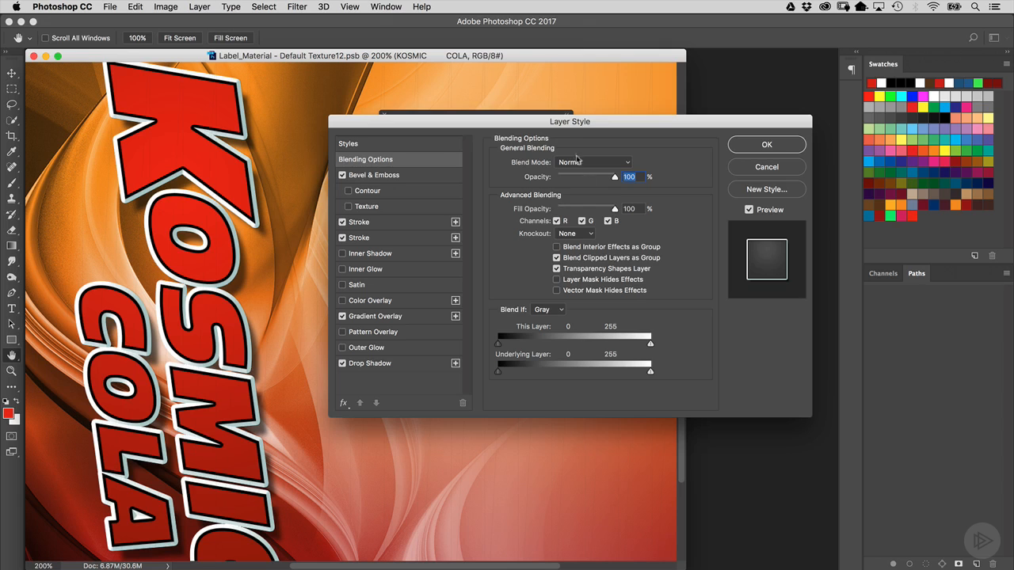
pyautogui.moveTo(555, 119); pyautogui.dragTo(600, 116)
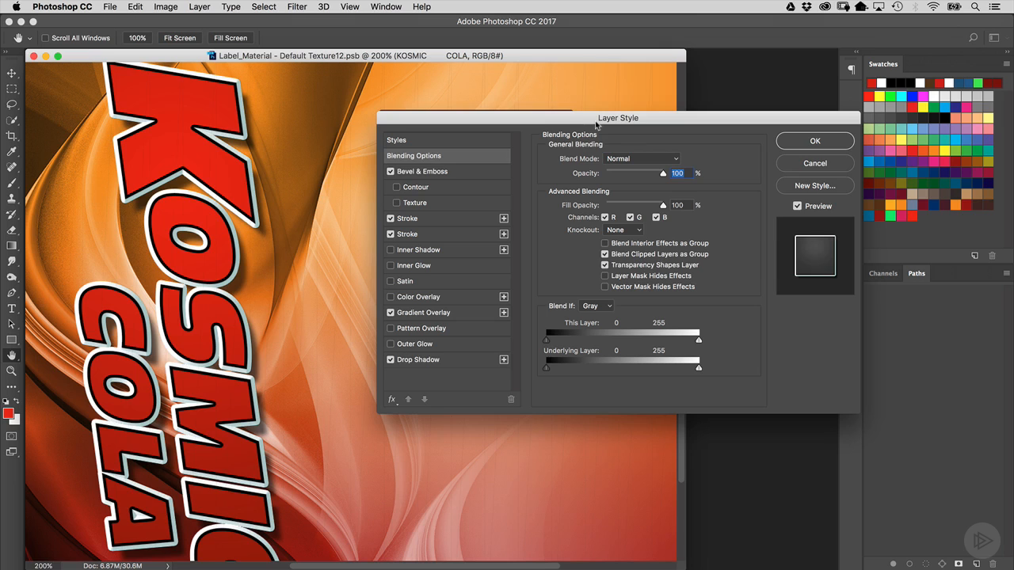
pyautogui.click(421, 172)
pyautogui.click(432, 233)
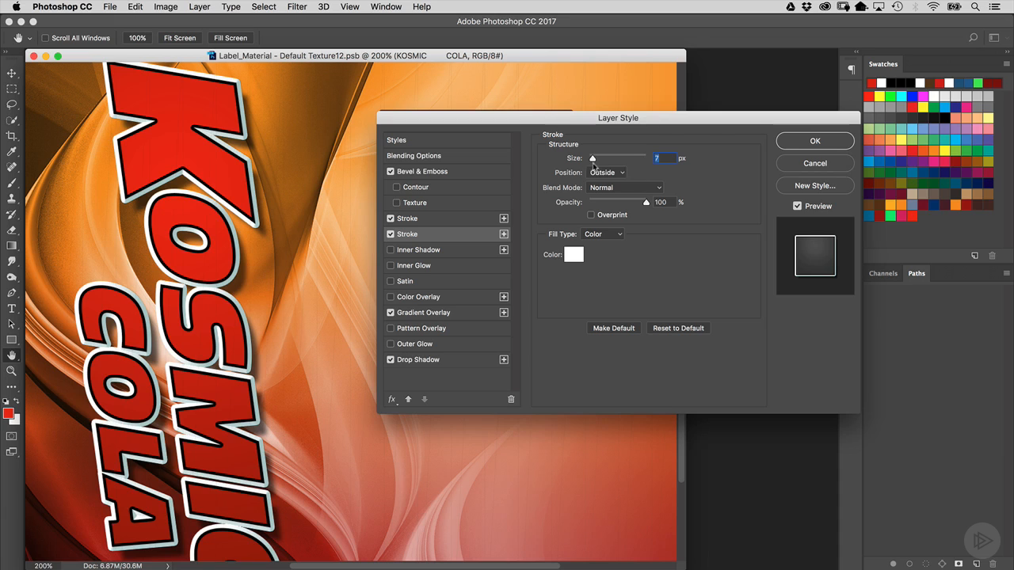
pyautogui.moveTo(594, 163)
pyautogui.mouseDown()
pyautogui.moveTo(664, 159)
pyautogui.moveTo(594, 159)
pyautogui.mouseUp()
pyautogui.doubleClick(666, 159)
pyautogui.write('5')
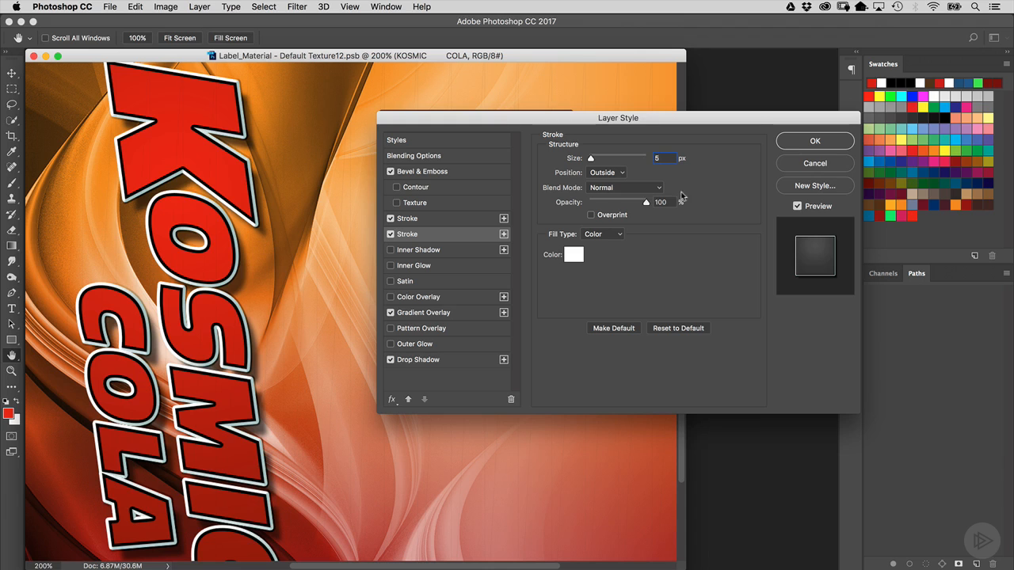
# - Set the Bevel & Emboss size to 5 px in the text layer's Layer Style
pyautogui.click(464, 173)
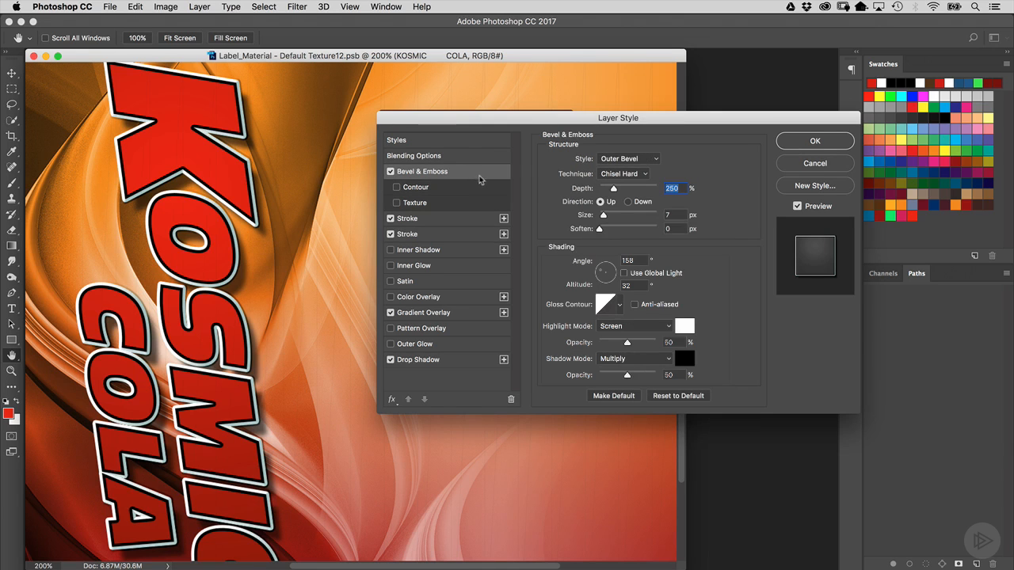
pyautogui.moveTo(679, 216); pyautogui.dragTo(650, 214)
pyautogui.write('5')
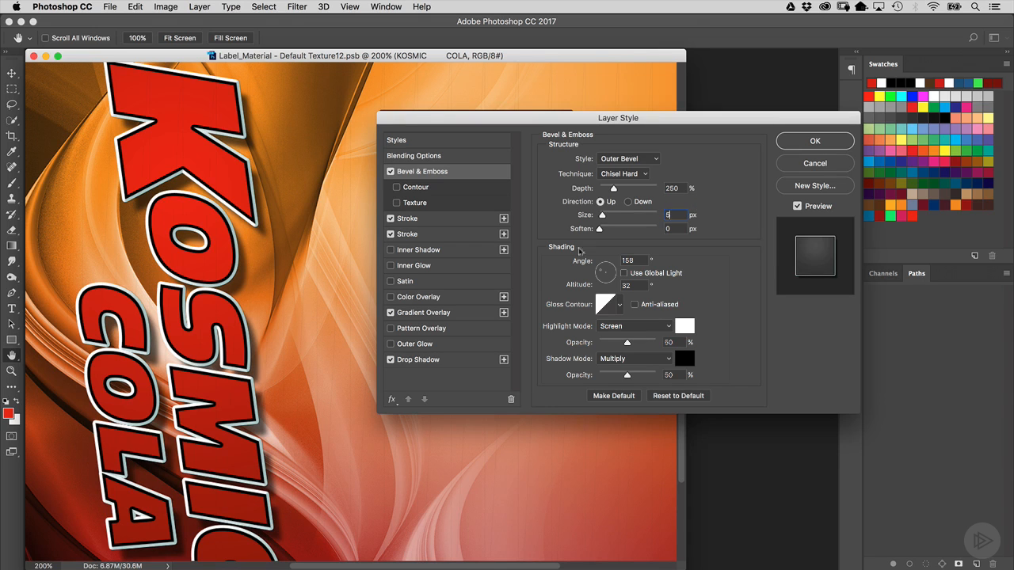
# - Set the first Stroke's size to 4 px and apply the layer style
pyautogui.click(458, 223)
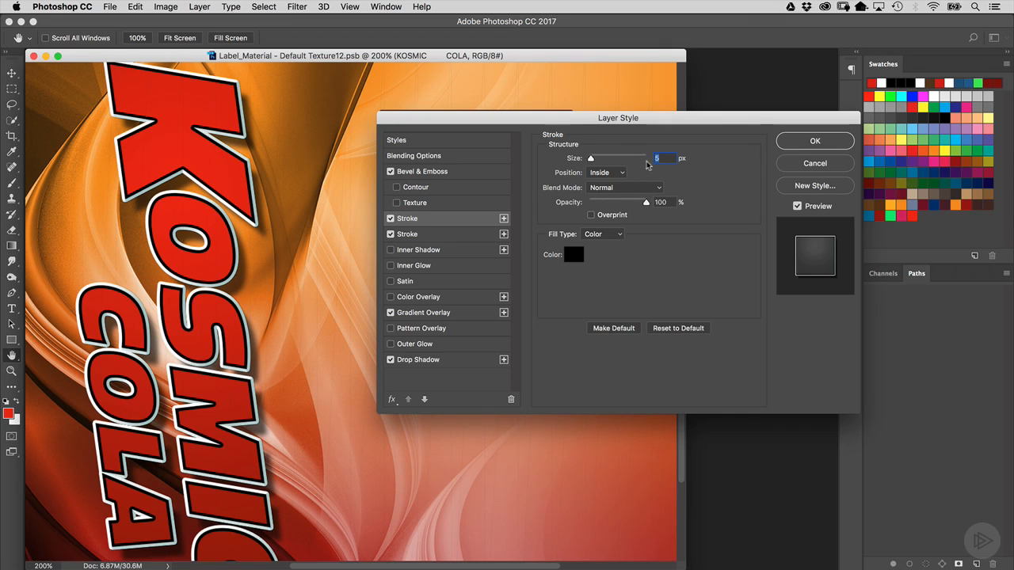
pyautogui.press('Down')
pyautogui.press('Down')
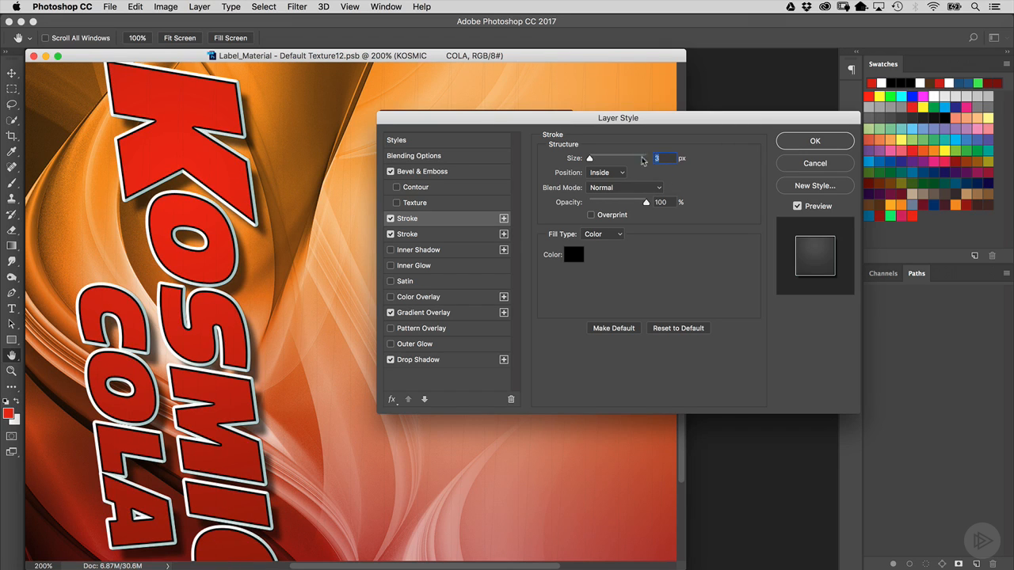
pyautogui.write('4')
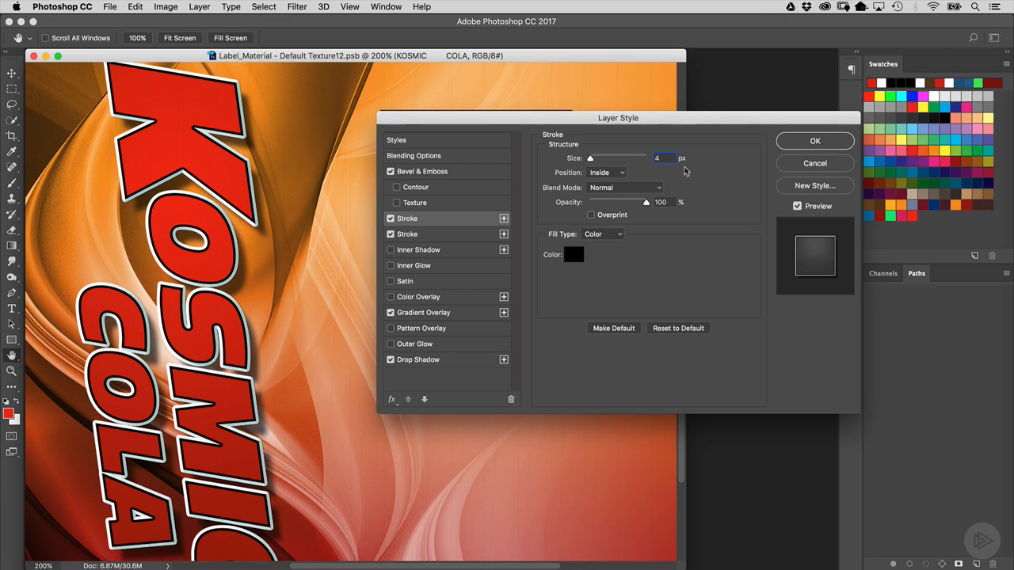
pyautogui.moveTo(694, 121); pyautogui.dragTo(663, 117)
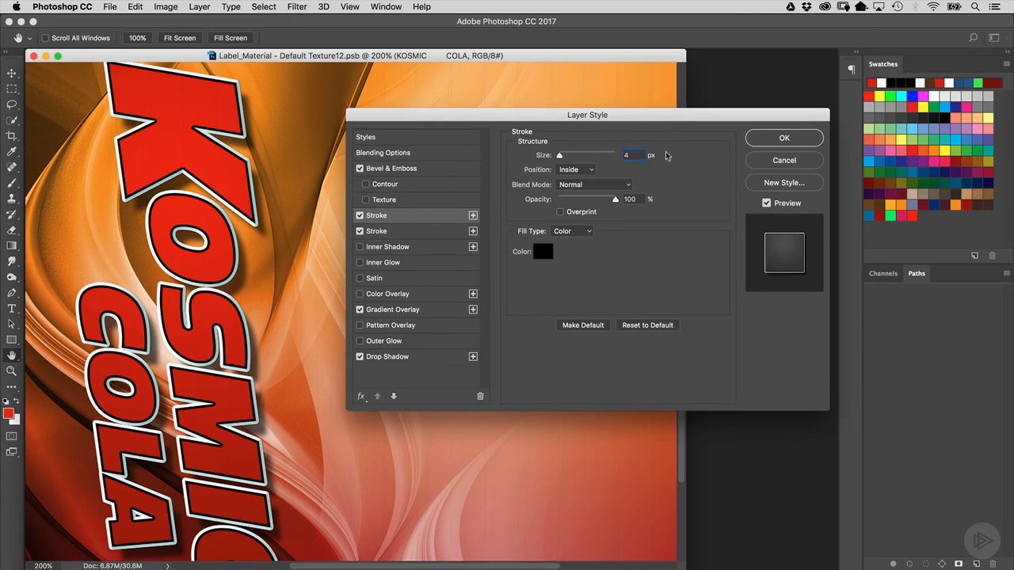
pyautogui.click(767, 140)
# - Close the label document, saving the changes so the can's texture updates
pyautogui.press('super+1')
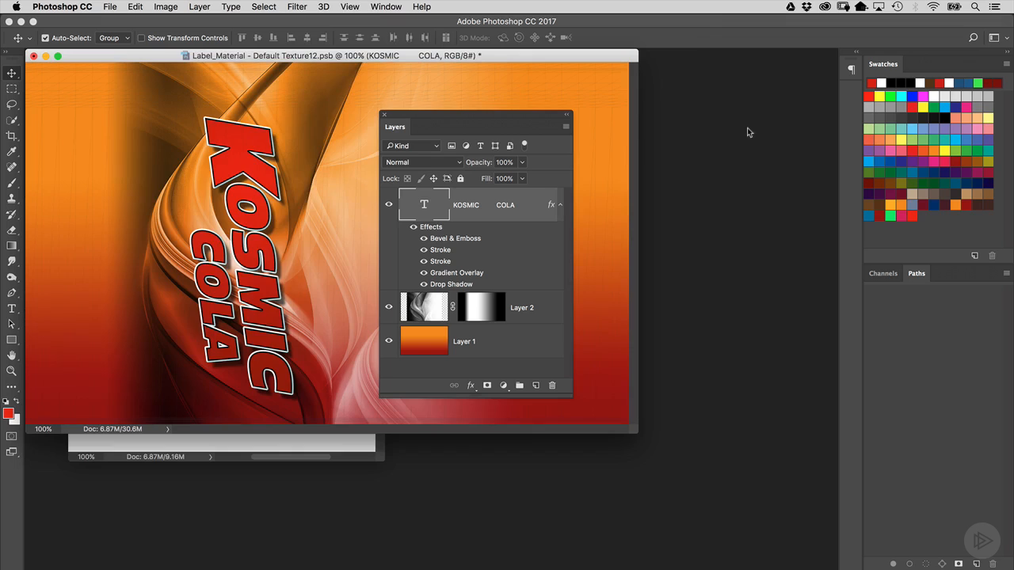
pyautogui.moveTo(522, 117); pyautogui.dragTo(780, 171)
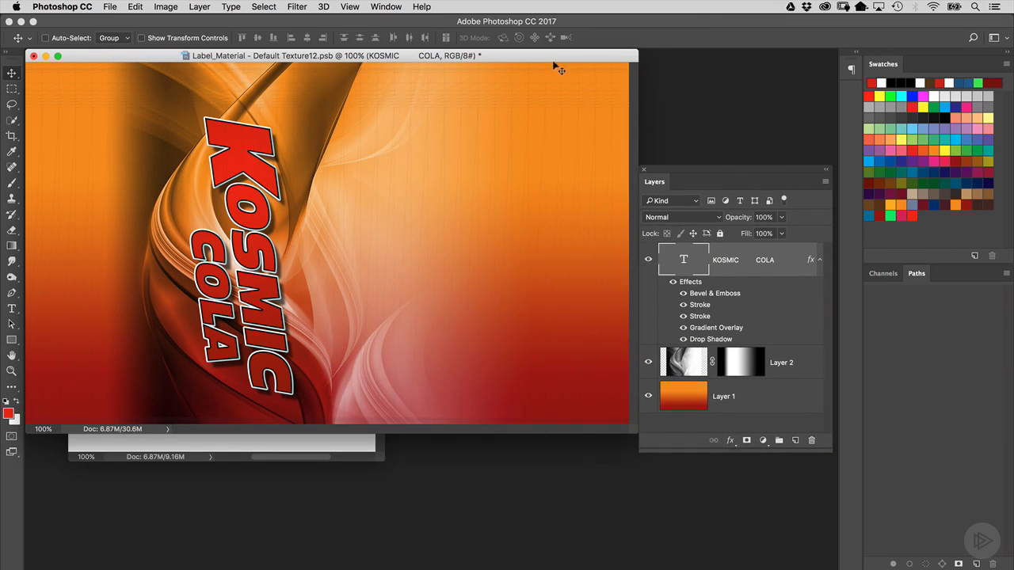
pyautogui.moveTo(550, 55); pyautogui.dragTo(577, 81)
pyautogui.moveTo(713, 171); pyautogui.dragTo(666, 140)
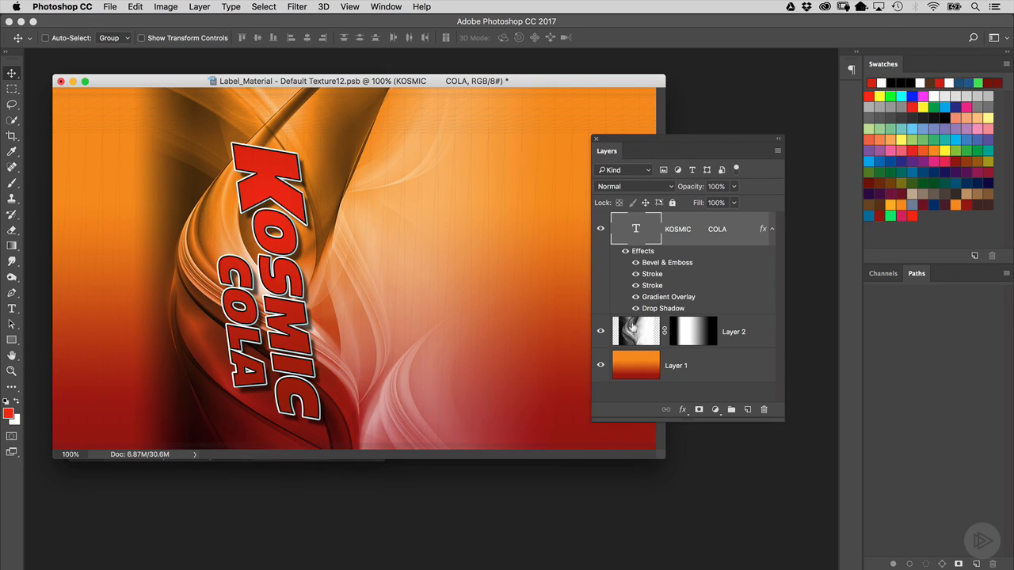
pyautogui.click(634, 328)
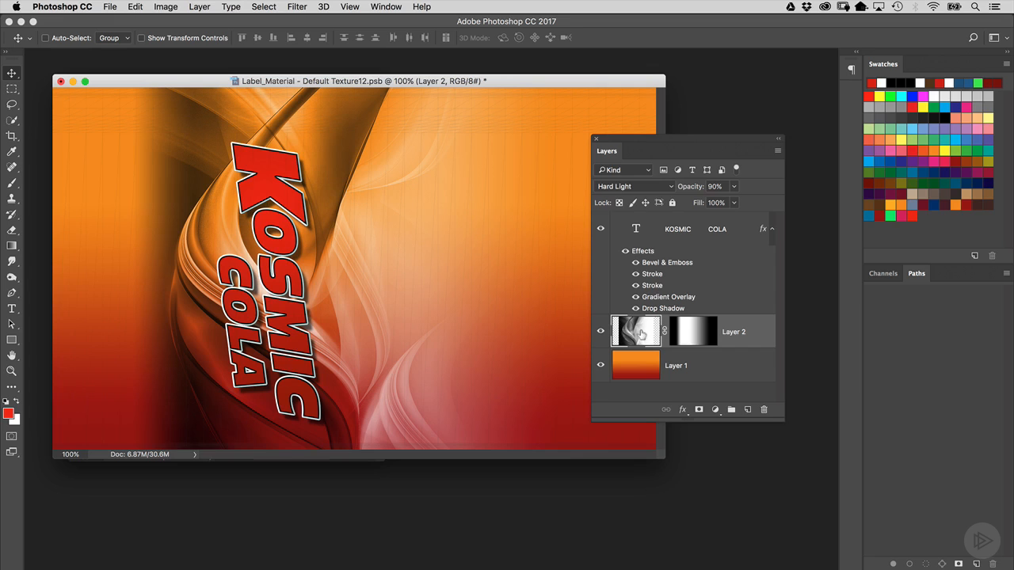
pyautogui.click(644, 366)
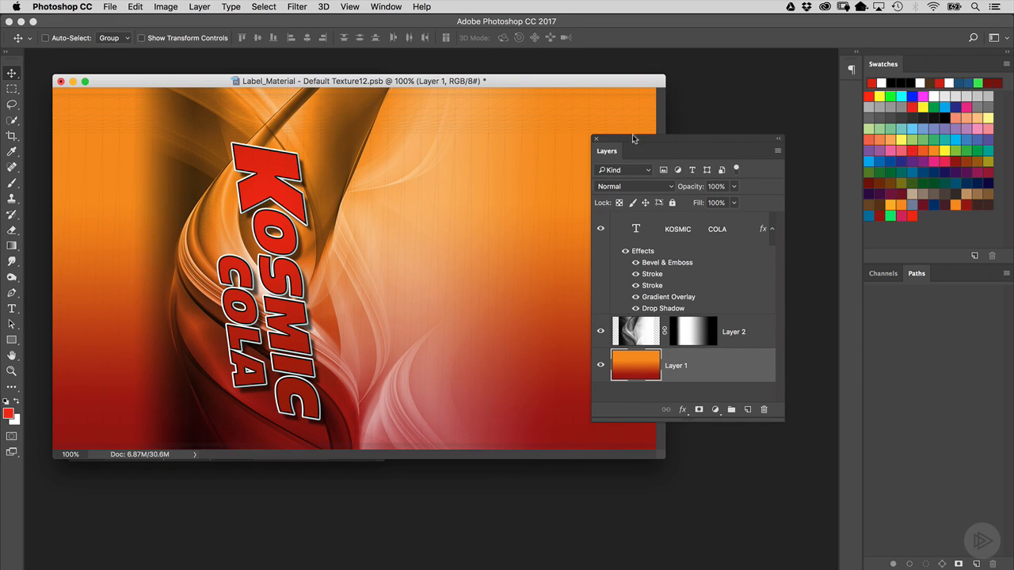
pyautogui.moveTo(632, 139); pyautogui.dragTo(695, 138)
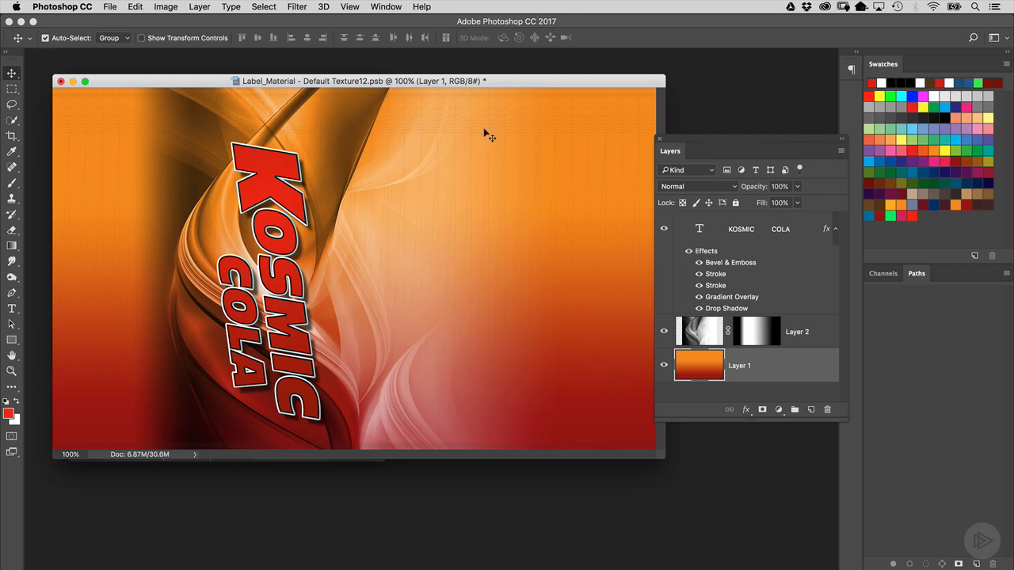
pyautogui.press('super+w')
pyautogui.press('Return')
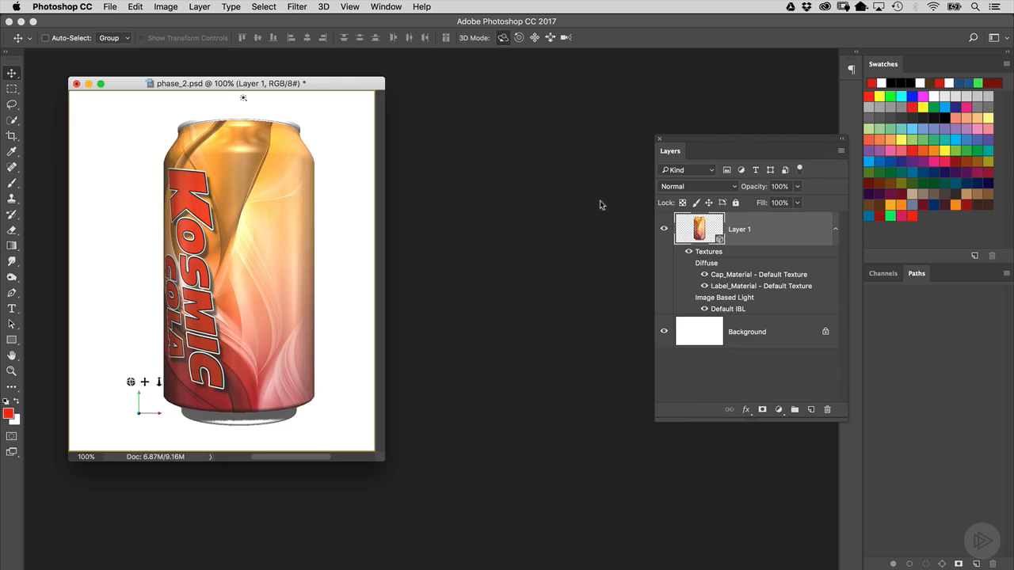
pyautogui.moveTo(375, 83); pyautogui.dragTo(428, 82)
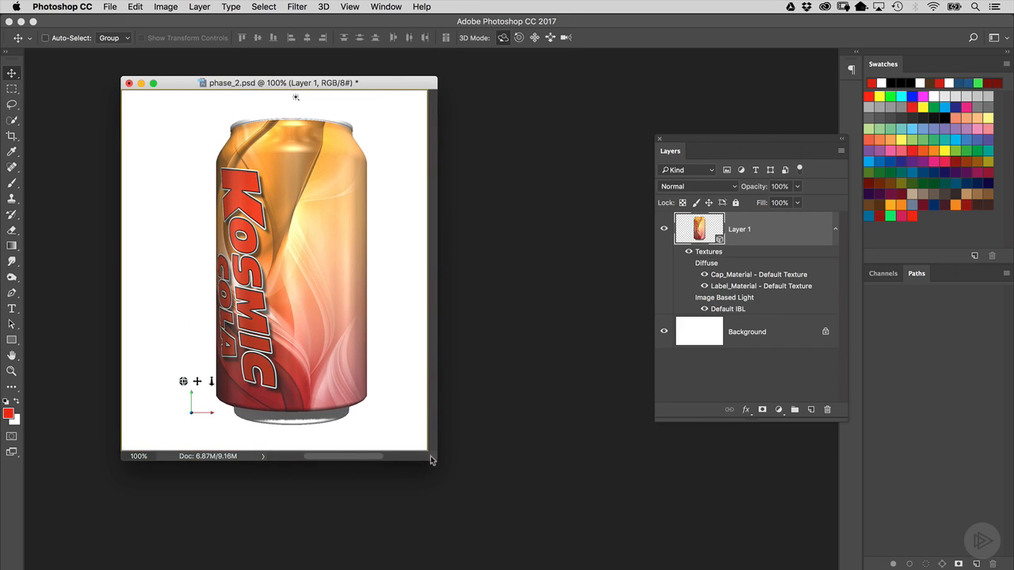
pyautogui.moveTo(429, 455); pyautogui.dragTo(702, 490)
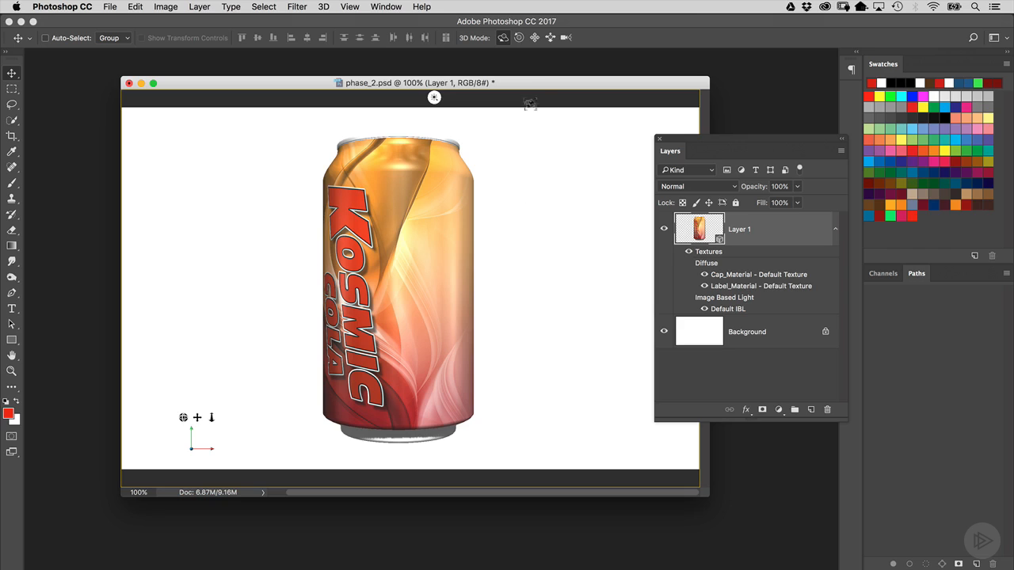
pyautogui.moveTo(531, 84); pyautogui.dragTo(481, 70)
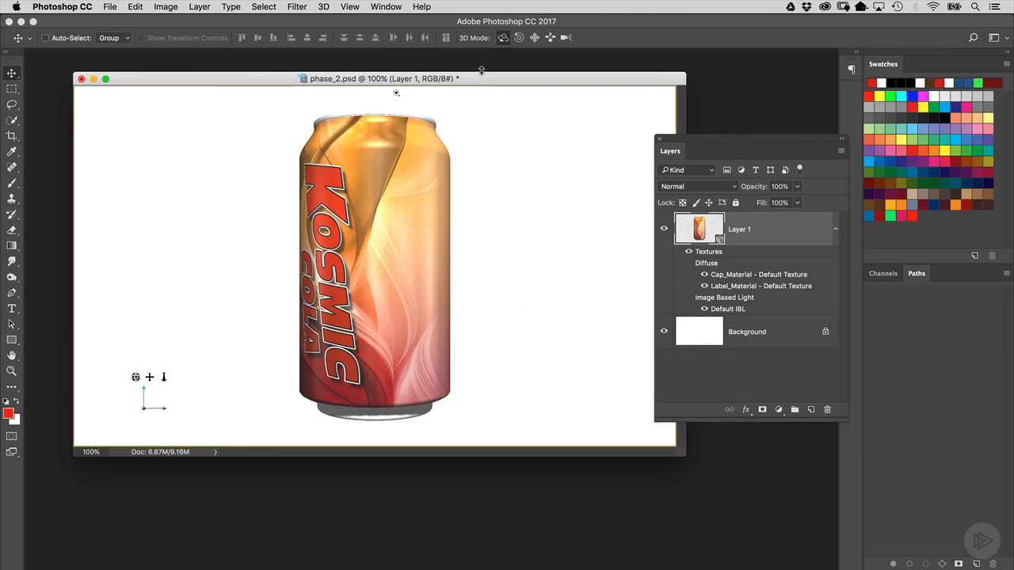